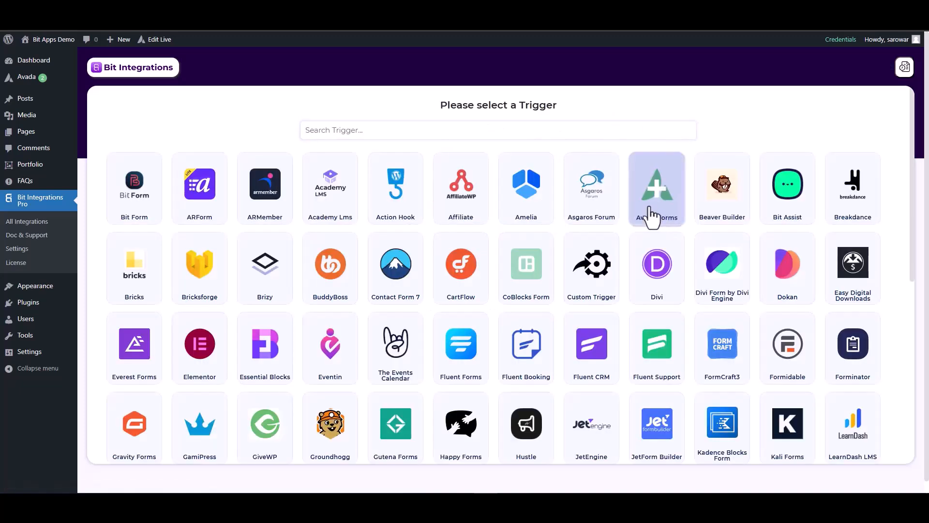
- Choose Avada Forms as the trigger, start fetching a submission, and begin filling the form's Name field
click(653, 217)
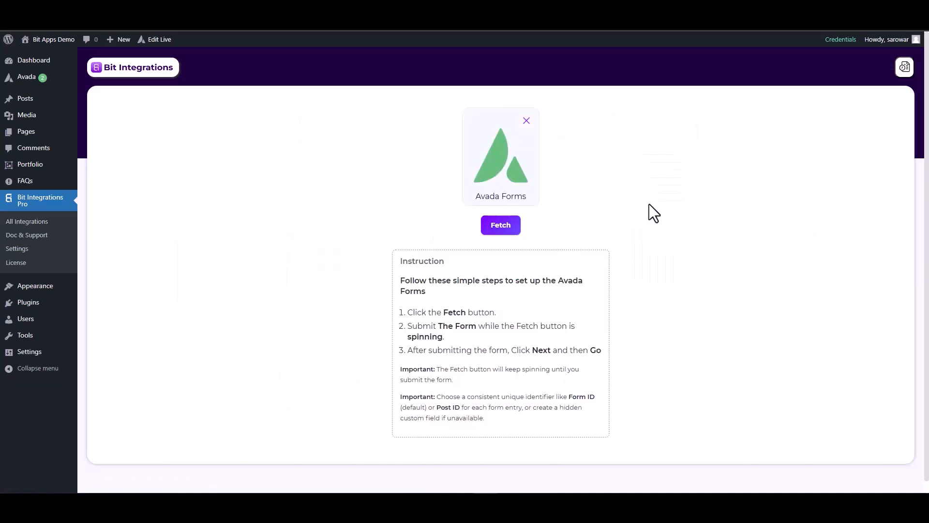
click(517, 225)
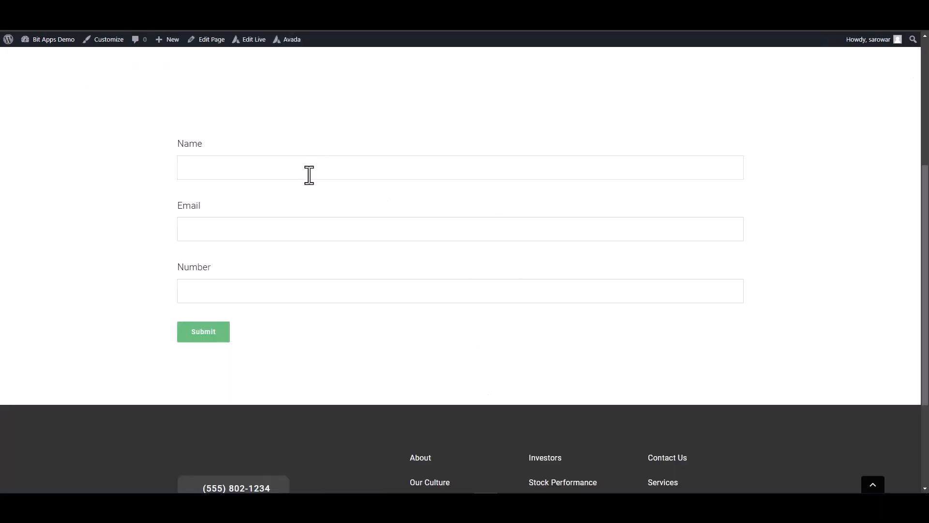
click(310, 175)
- Enter 125563 in the form's Number field and submit the test entry
click(556, 291)
text(125563)
click(201, 335)
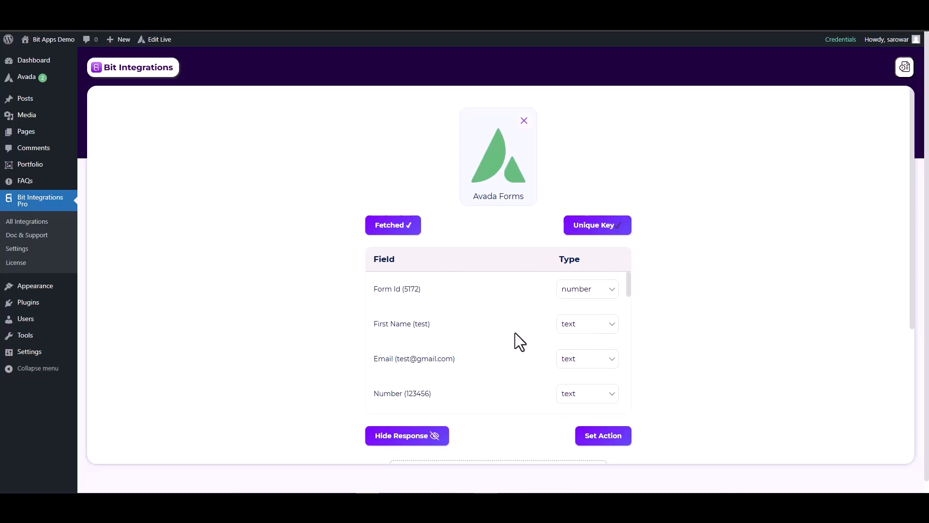
- Set the fetched Email field's type to email and the Number field's type to number
click(574, 363)
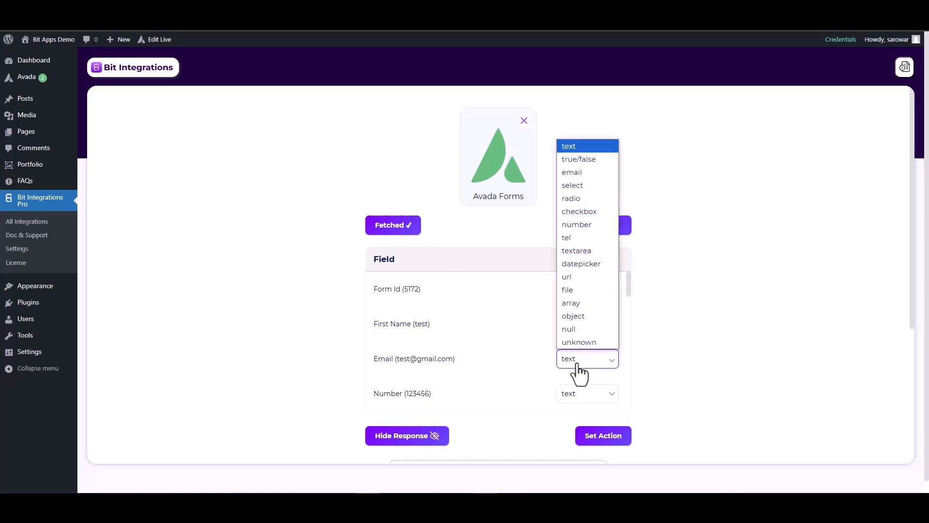
click(570, 174)
scroll(614, 346, down, 2)
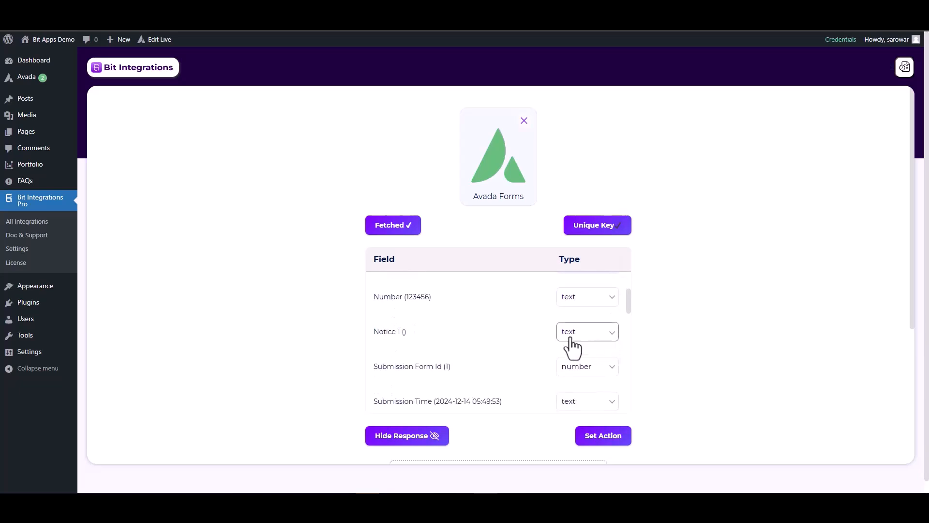
click(567, 302)
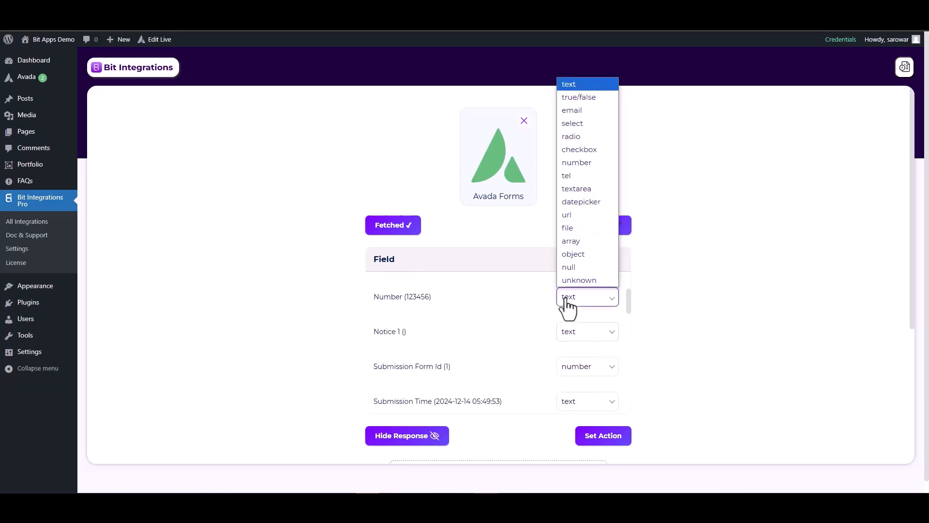
click(575, 162)
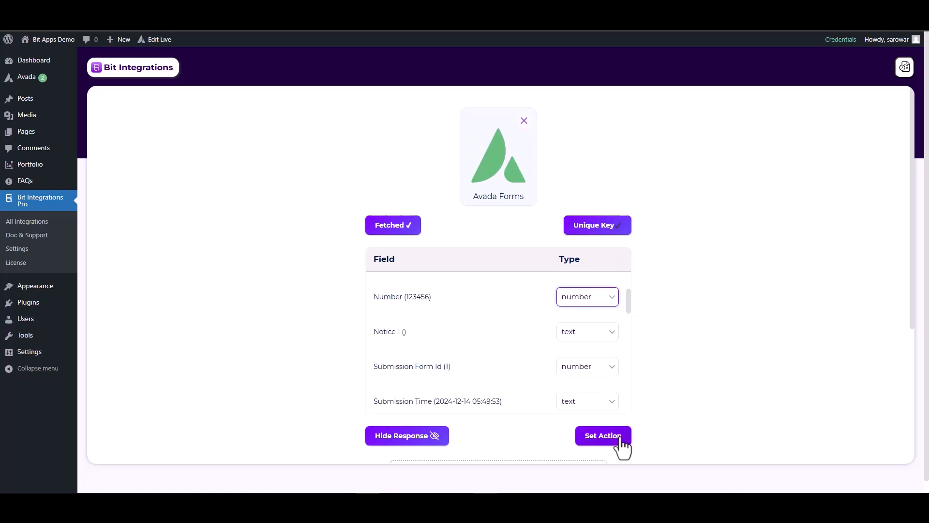
- Choose Zapier as the integration's action
click(604, 439)
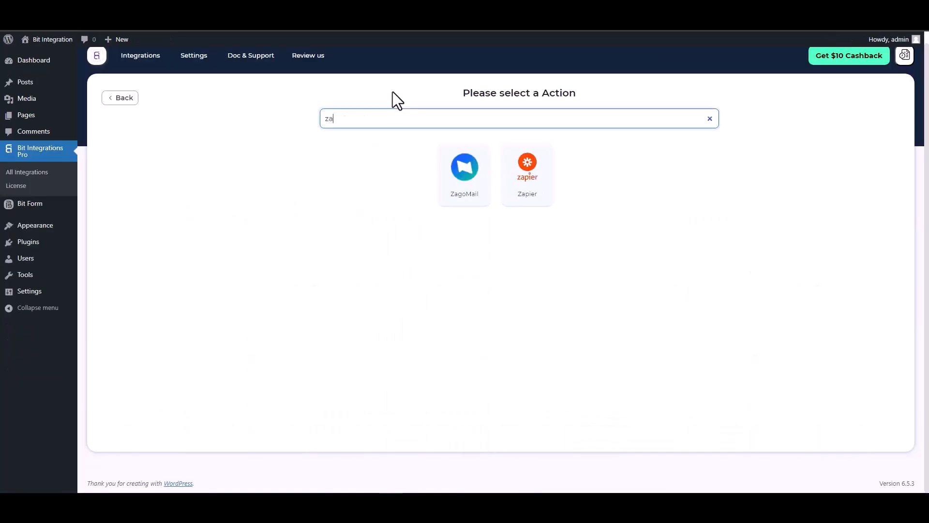
text(p)
click(490, 175)
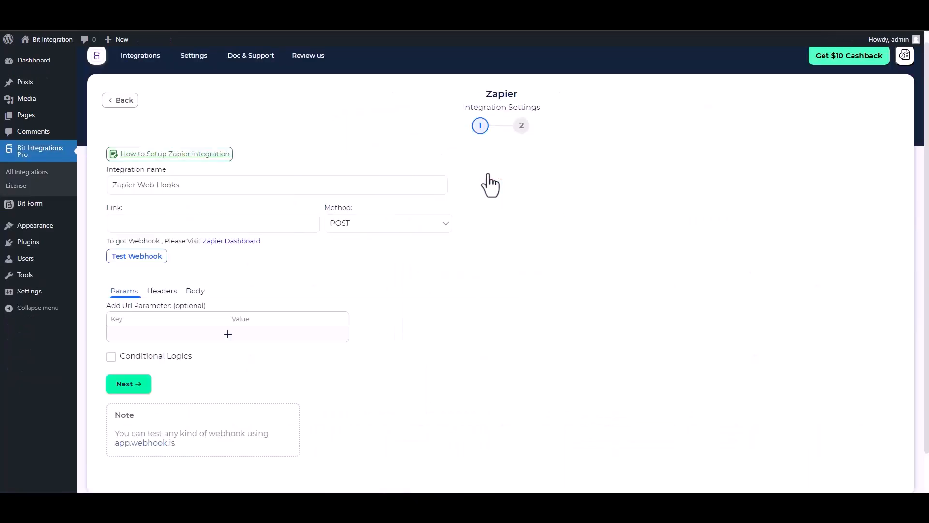
click(195, 230)
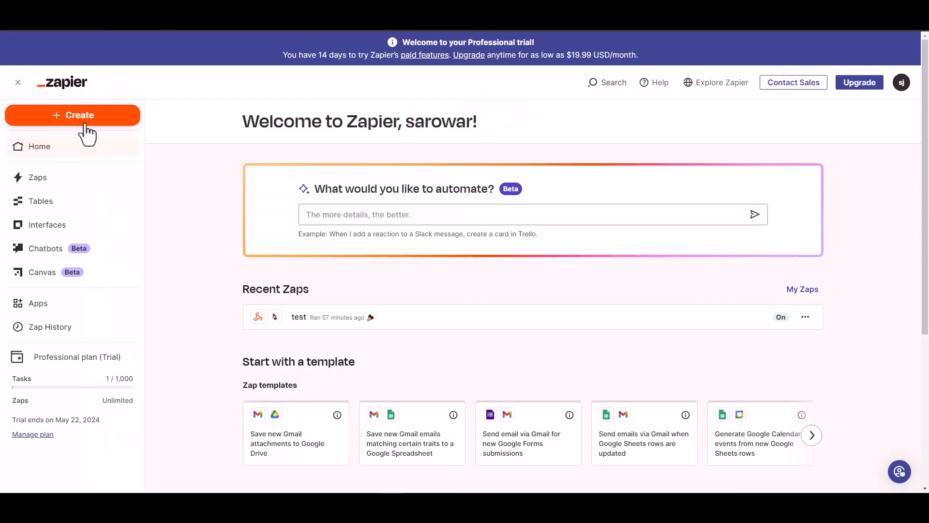
- Create a new Zap with a Webhooks by Zapier Catch Hook trigger and copy its webhook URL
click(83, 116)
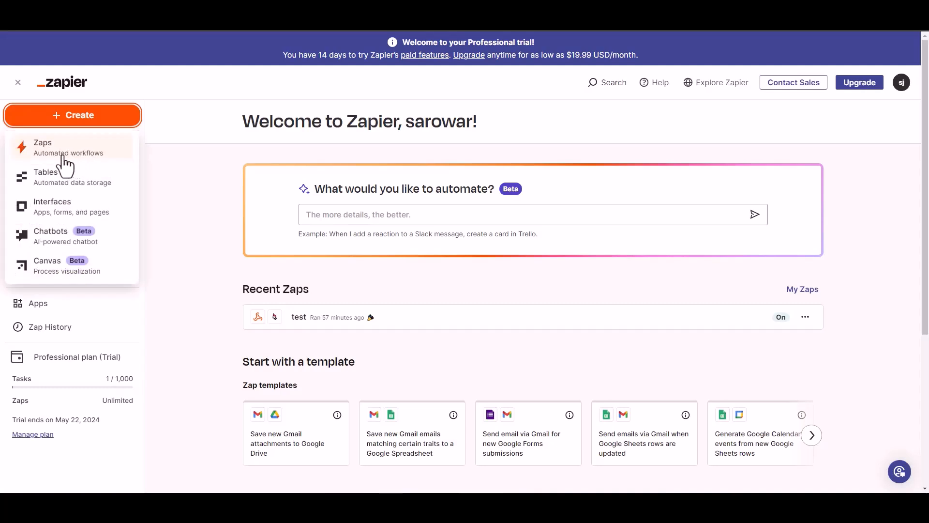
click(56, 158)
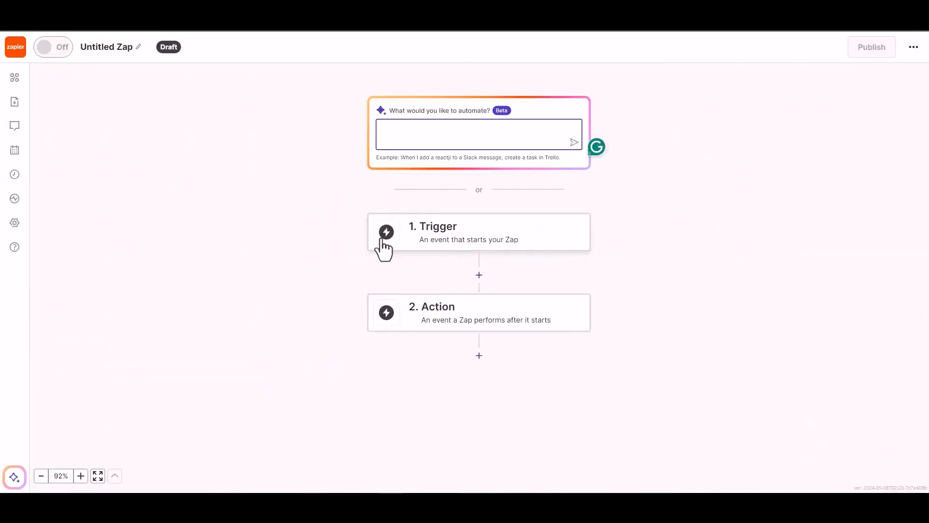
click(453, 241)
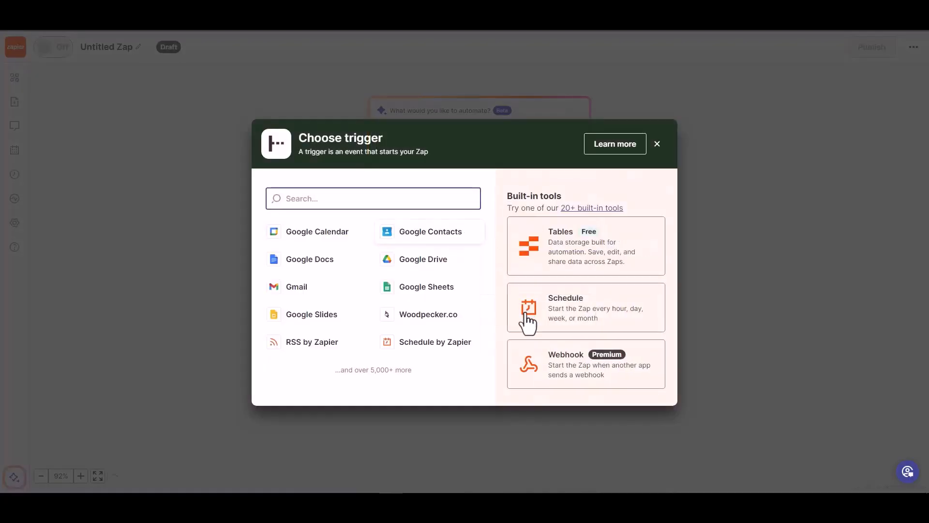
click(567, 372)
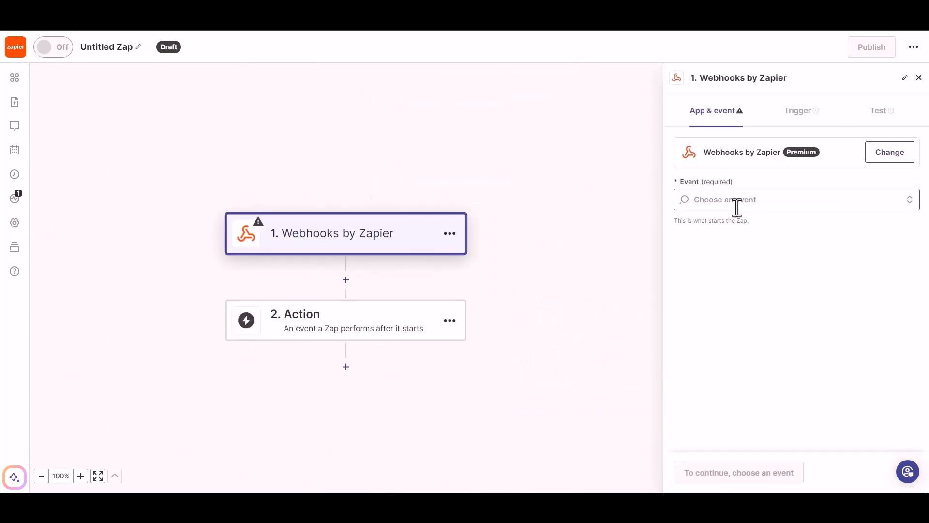
click(748, 202)
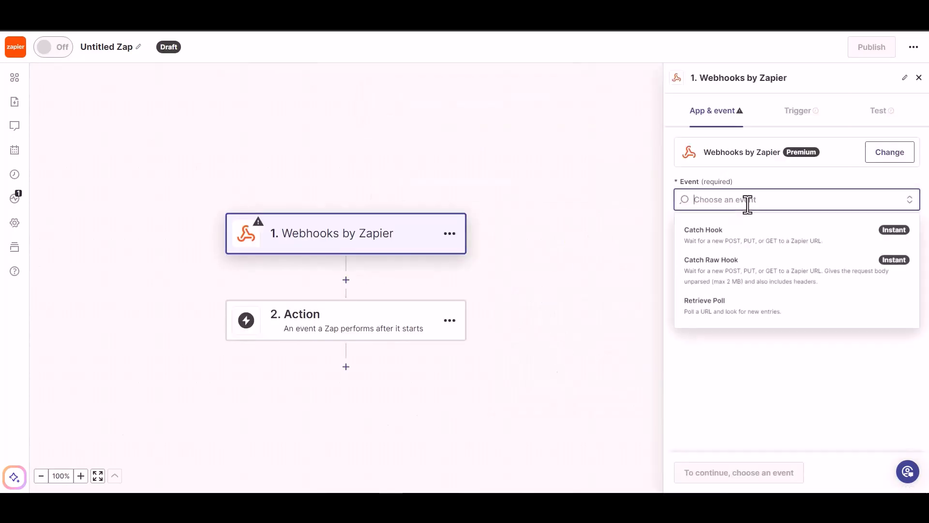
click(743, 247)
click(701, 477)
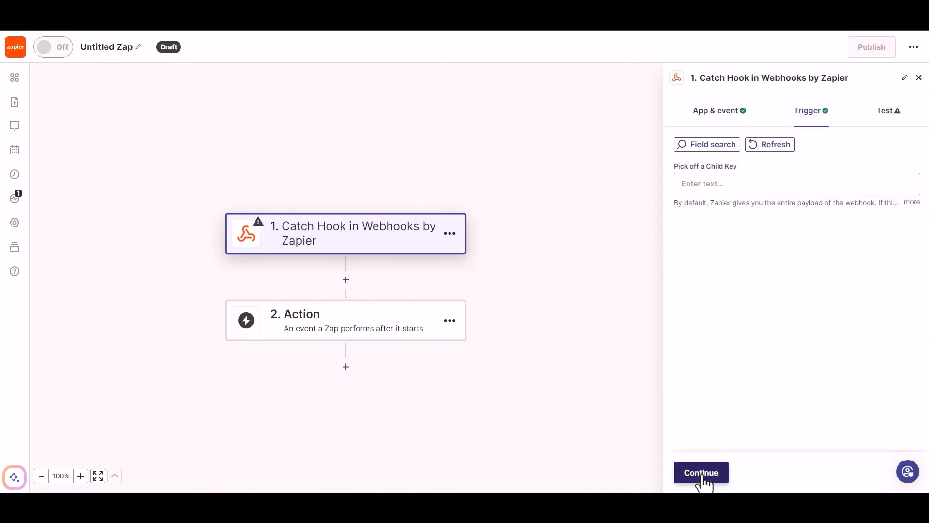
click(702, 476)
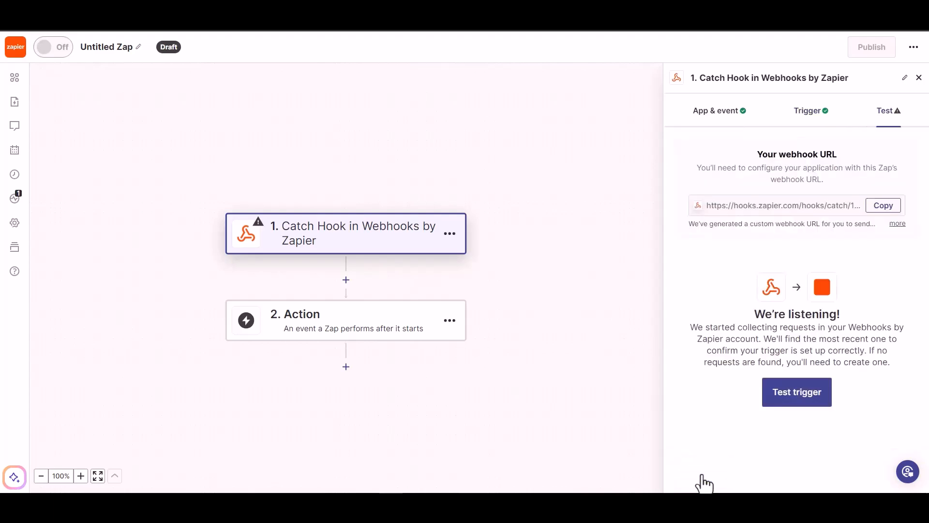
click(879, 206)
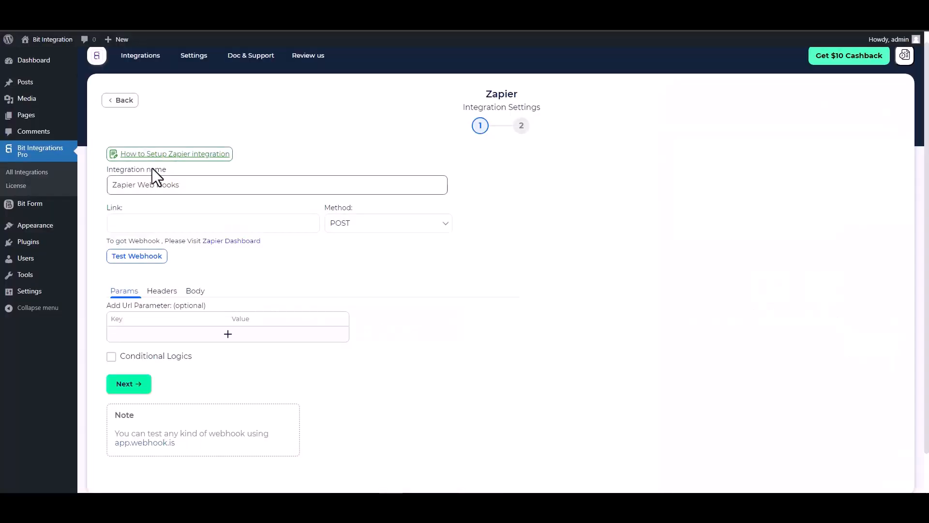
- Paste the Zapier webhook URL as the link and send all data as application/json
click(172, 224)
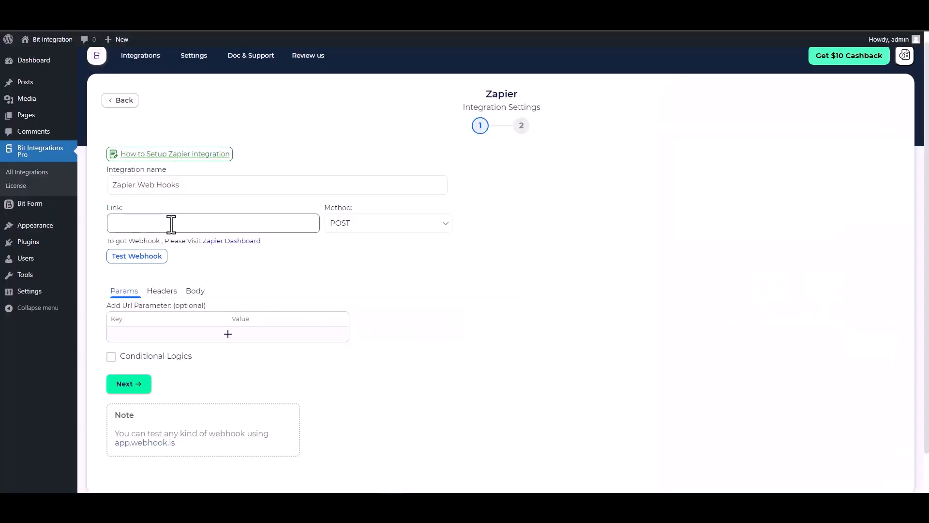
key(ctrl+v)
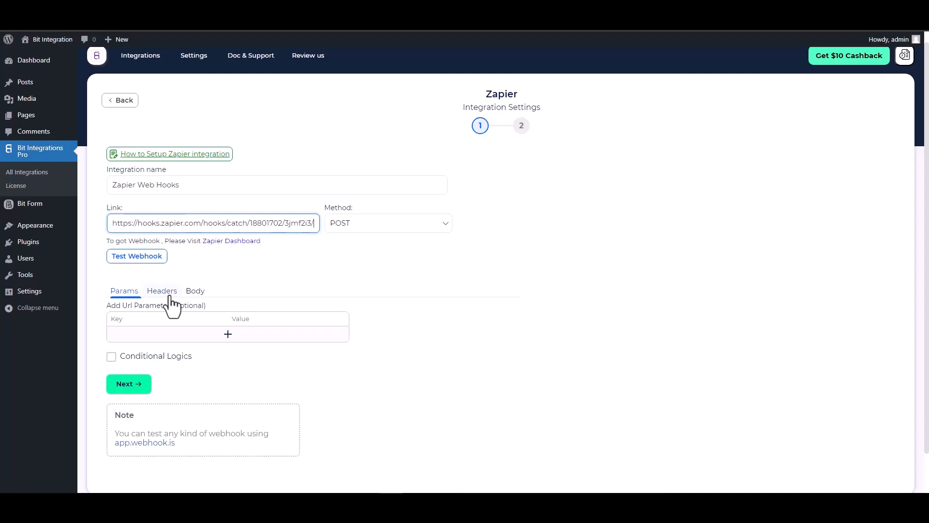
click(194, 290)
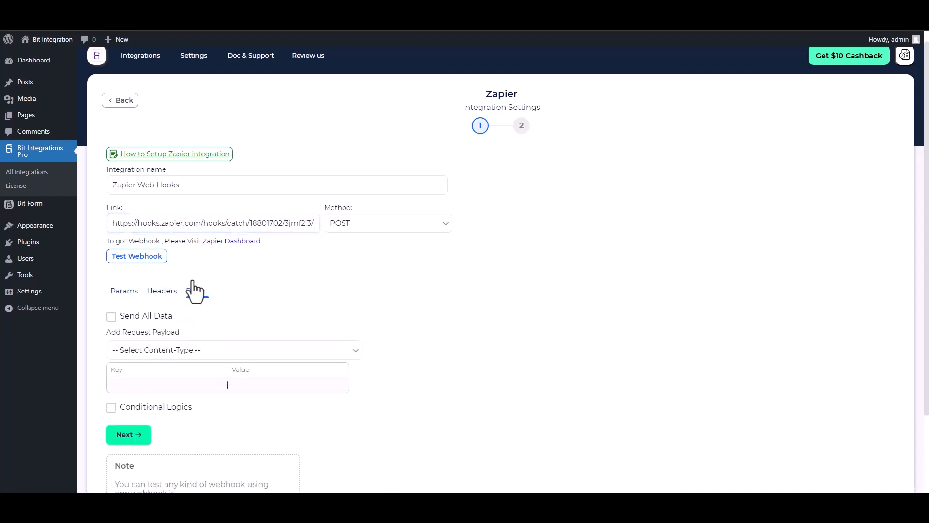
click(157, 313)
scroll(198, 307, down, 2)
click(228, 257)
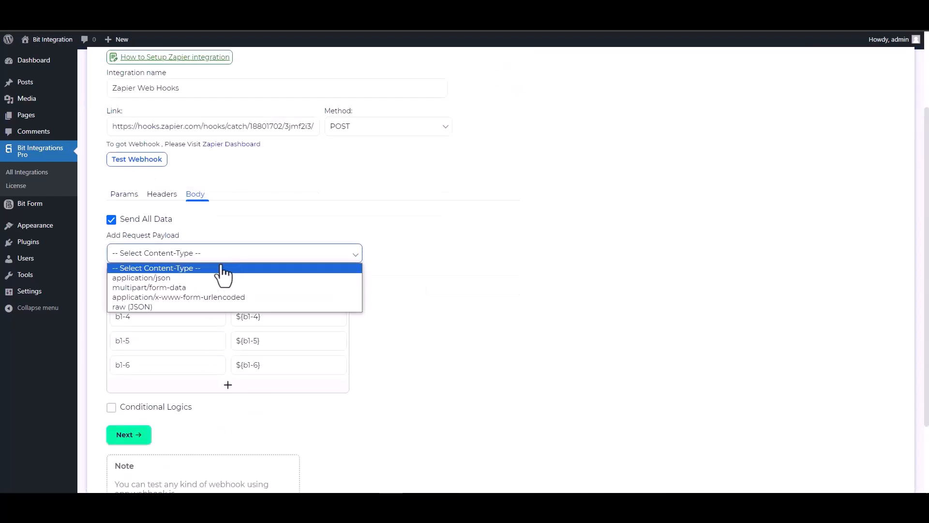
click(175, 279)
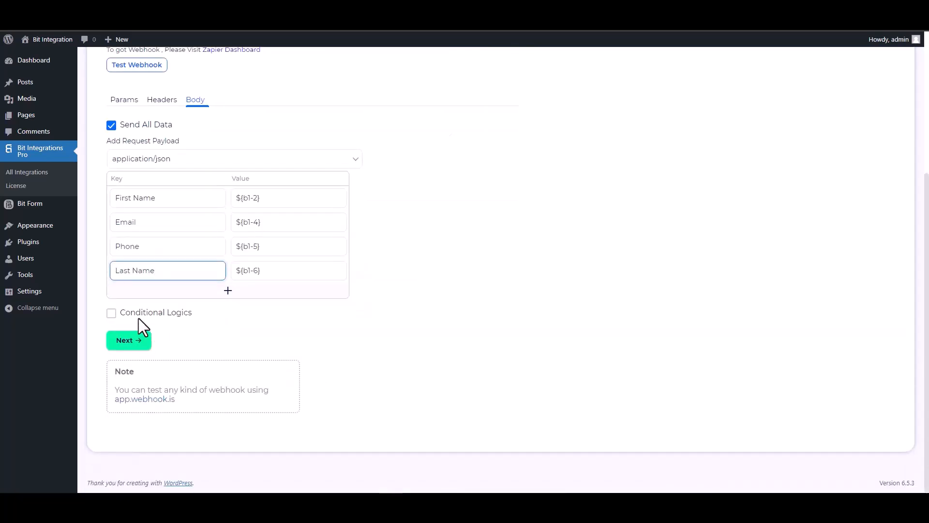
- Leave conditional logic off, test the webhook, and finish and save the integration
click(139, 316)
scroll(310, 349, down, 2)
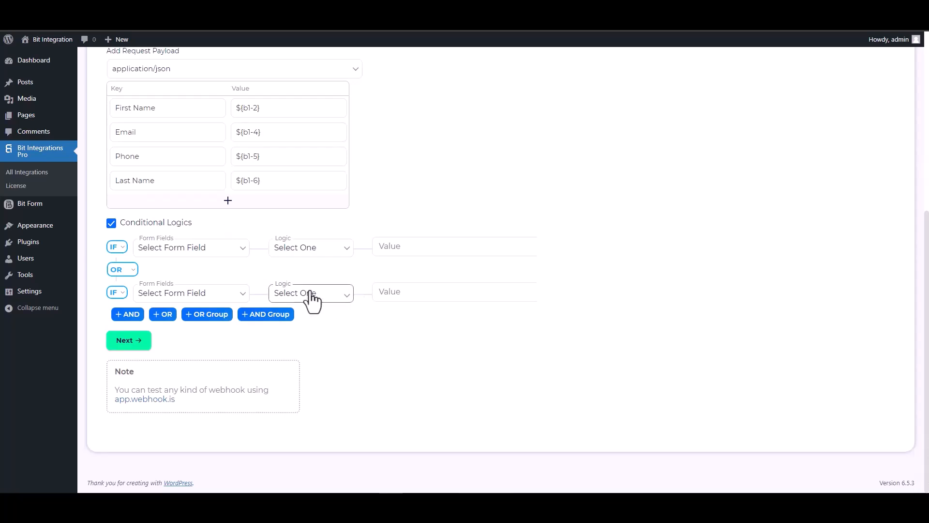
click(112, 224)
scroll(423, 292, up, 5)
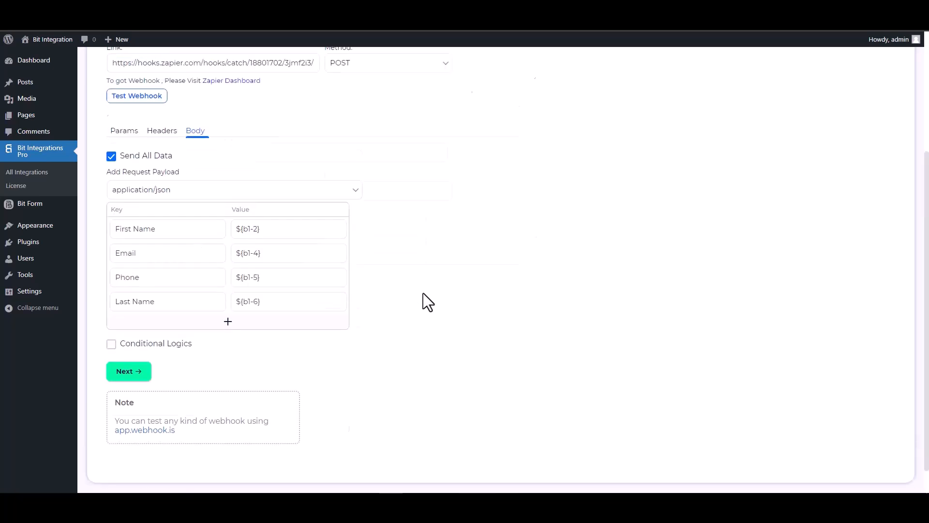
click(152, 272)
scroll(384, 300, down, 1)
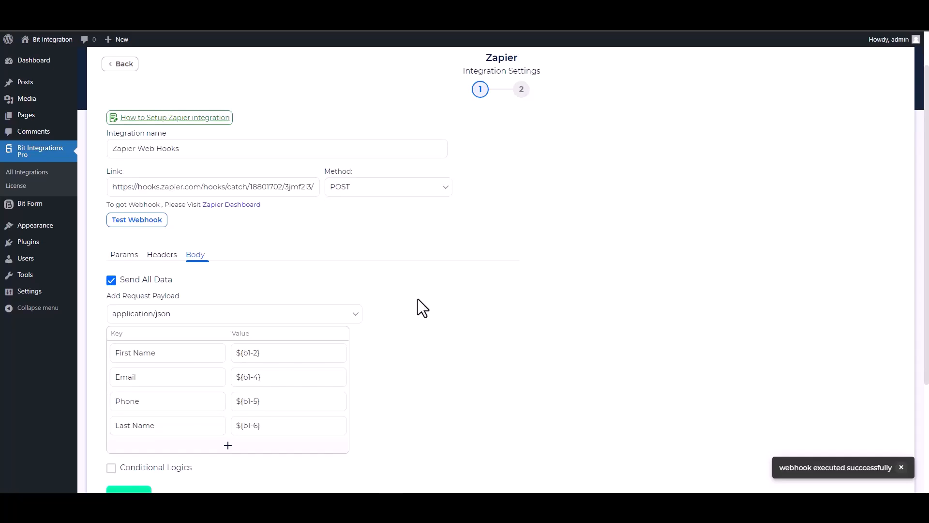
scroll(417, 299, down, 1)
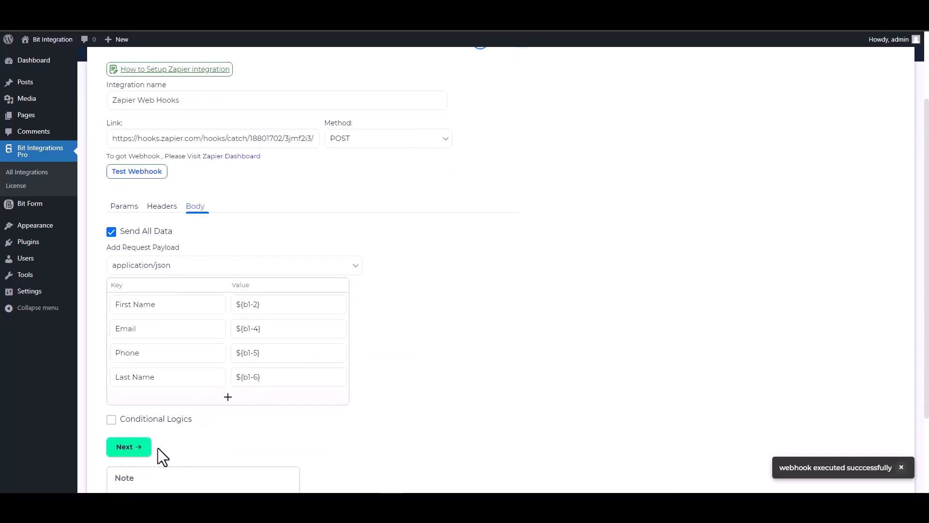
click(128, 446)
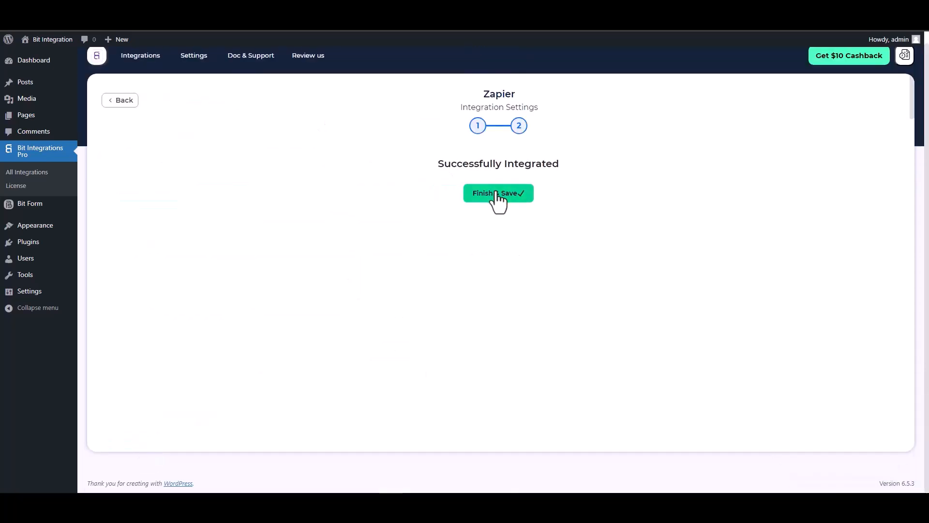
click(498, 194)
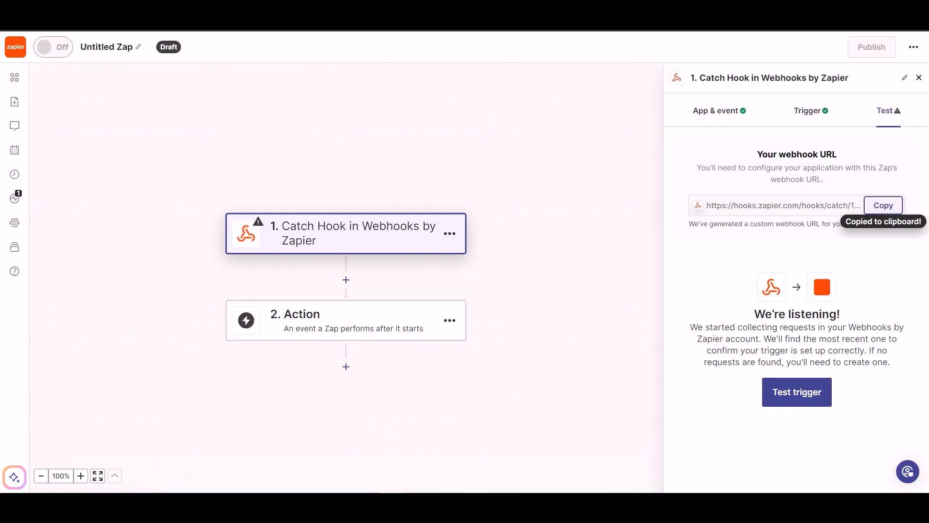
- Test the Catch Hook trigger and continue with the found request A
click(788, 397)
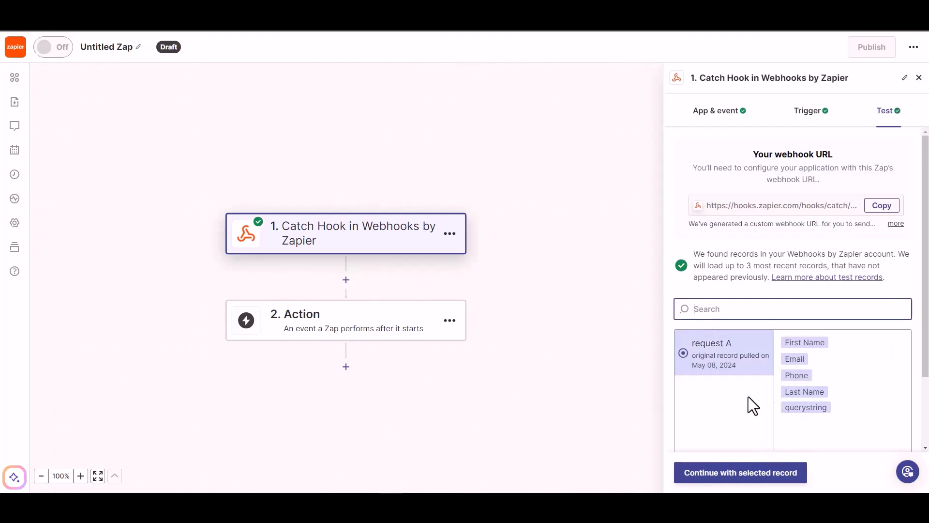
click(751, 484)
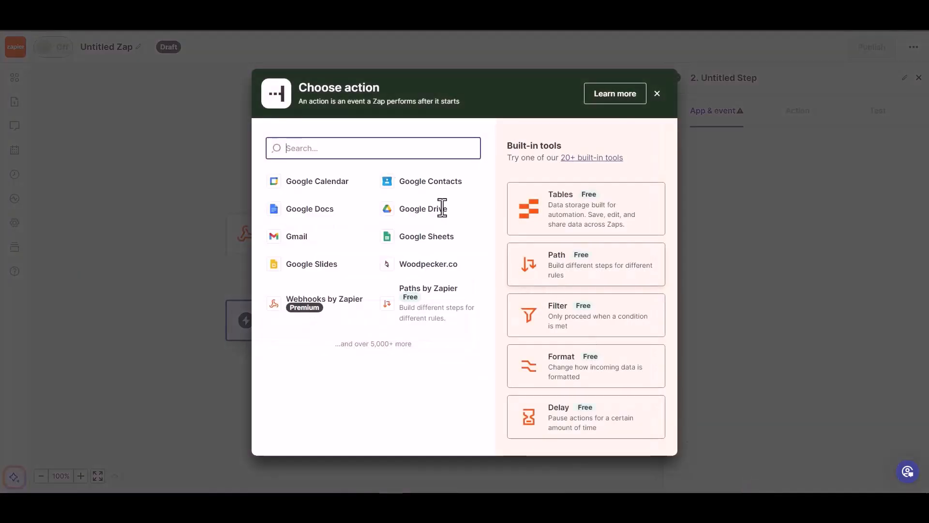
- Pick Woodpecker.co with the Create/Update Prospect event and continue to account setup
text(wood)
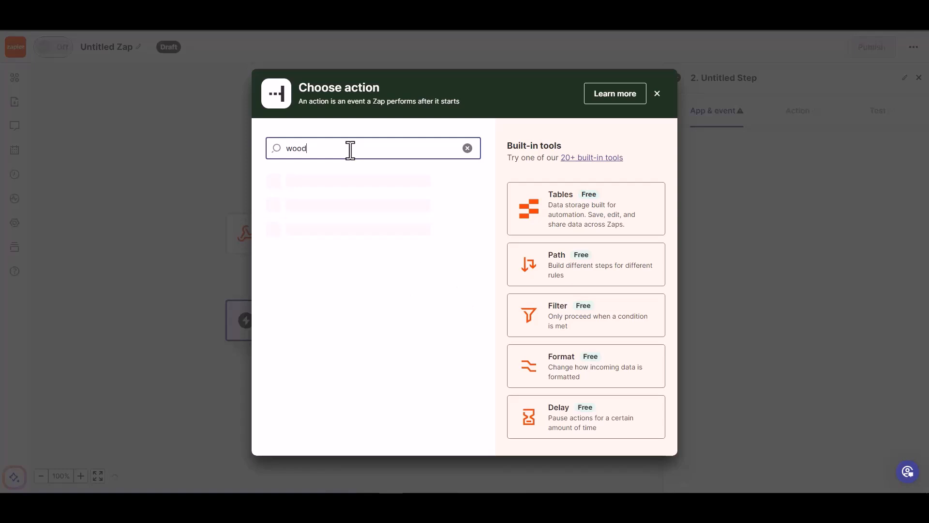
click(336, 185)
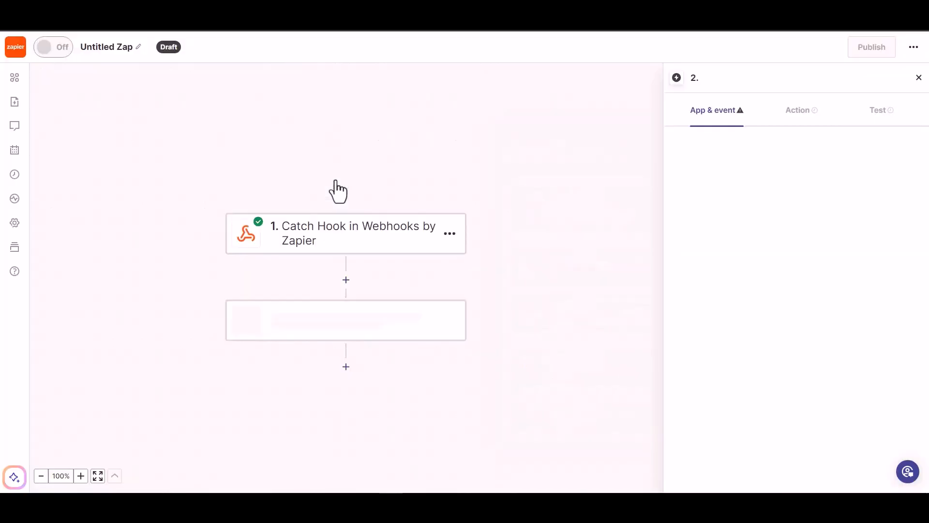
click(744, 201)
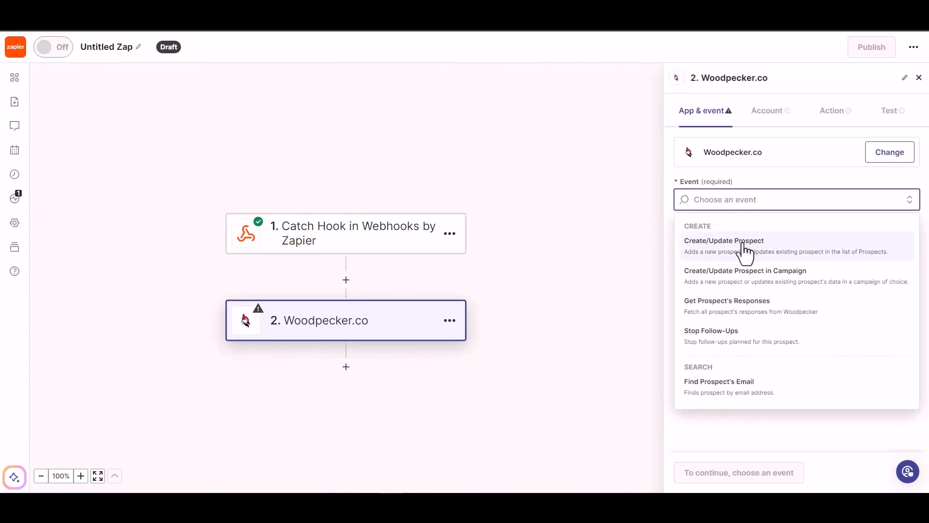
click(745, 251)
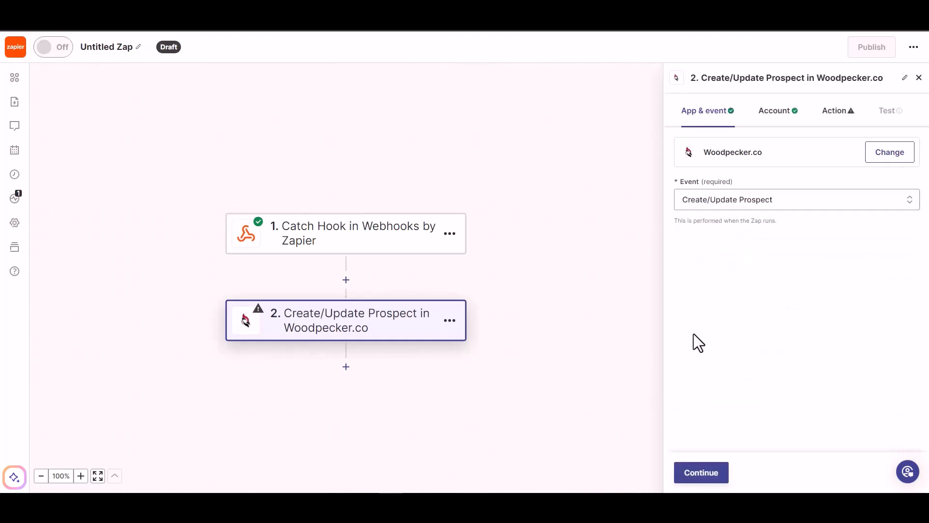
click(695, 478)
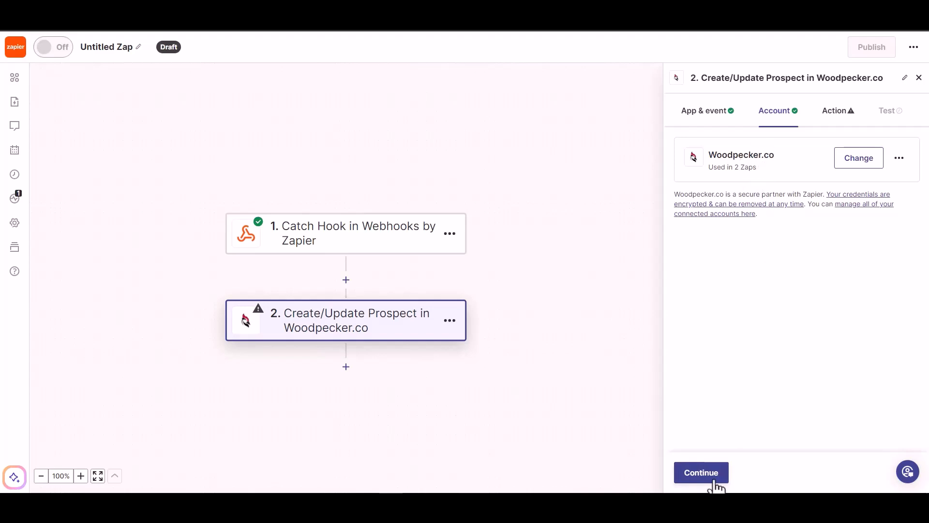
- Map the webhook's Email into the prospect's Email and set Prospect's Status to ACTIVE
click(700, 474)
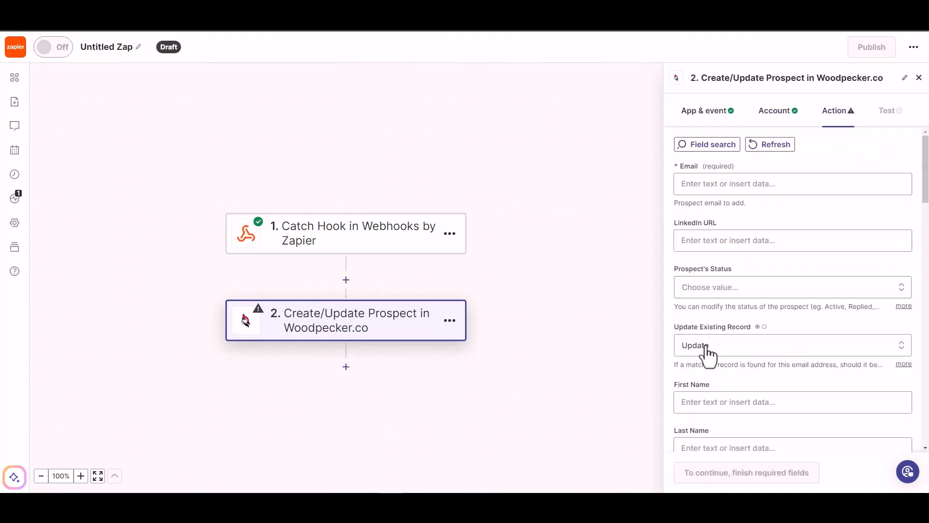
click(724, 184)
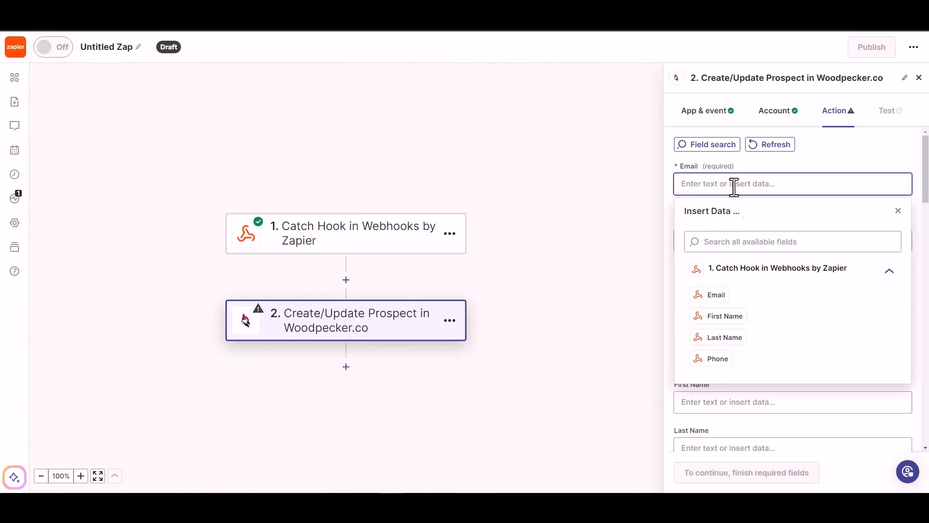
click(718, 295)
click(814, 166)
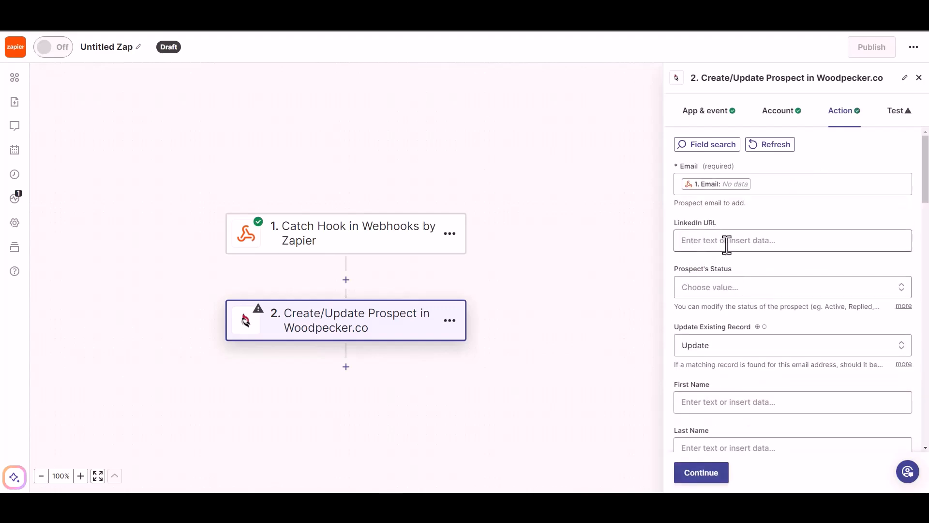
click(733, 290)
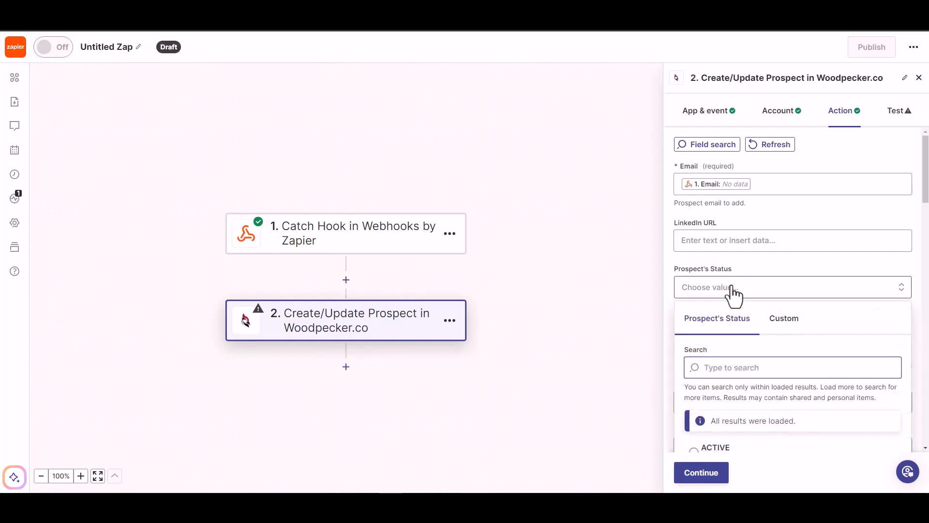
click(736, 241)
click(771, 244)
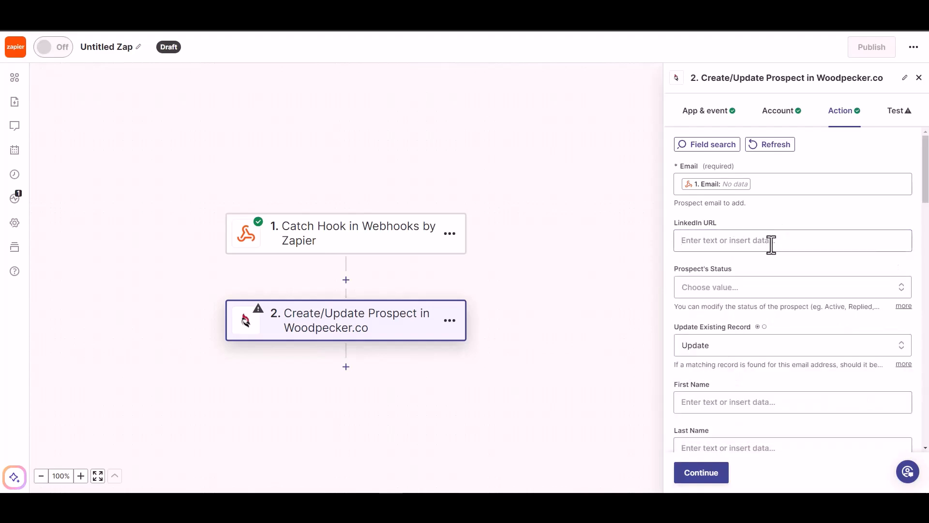
scroll(757, 269, down, 1)
click(771, 238)
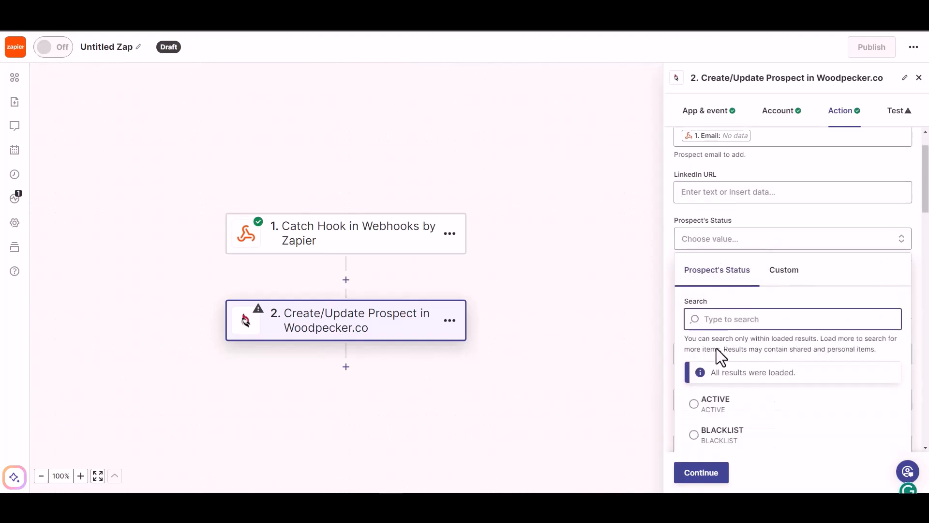
click(715, 404)
- Map the webhook's First Name, Last Name and Phone into the Woodpecker fields and continue
scroll(743, 316, down, 2)
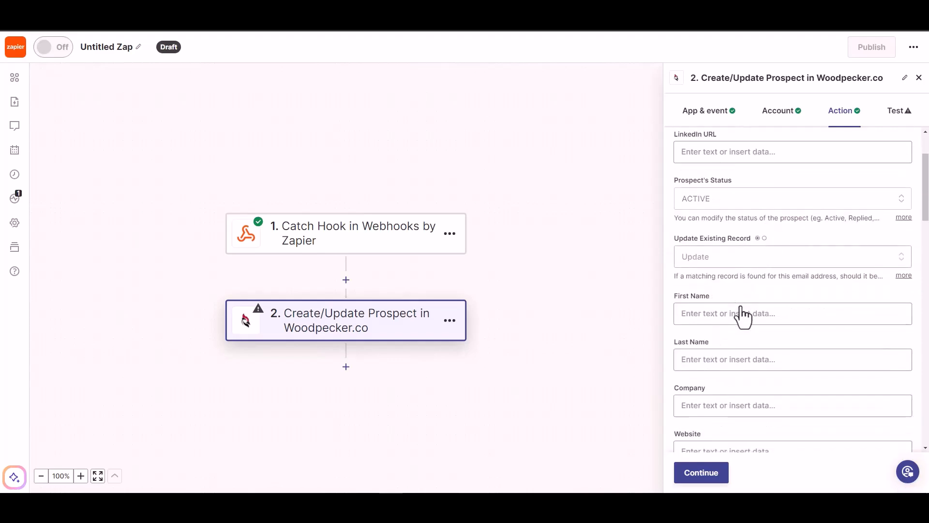
click(734, 305)
click(721, 438)
click(777, 277)
scroll(777, 281, down, 2)
click(763, 255)
click(722, 408)
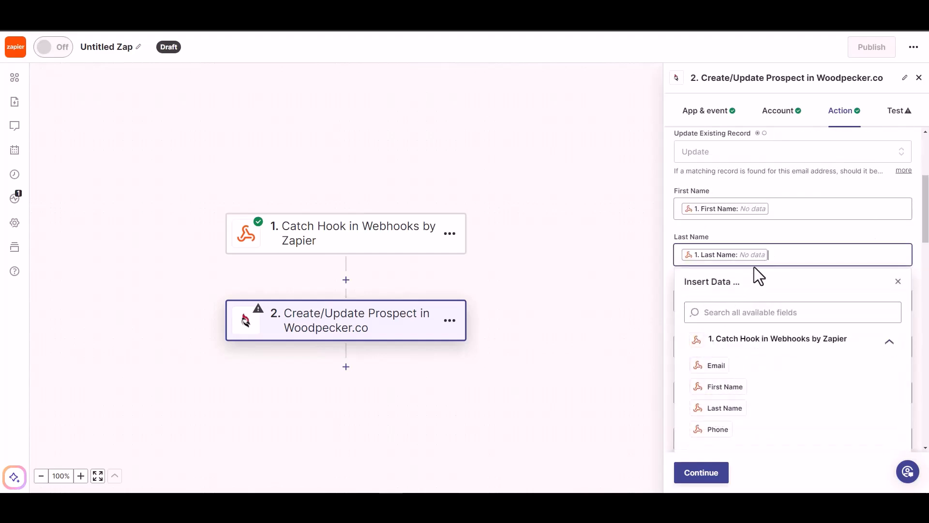
click(772, 243)
scroll(773, 244, down, 1)
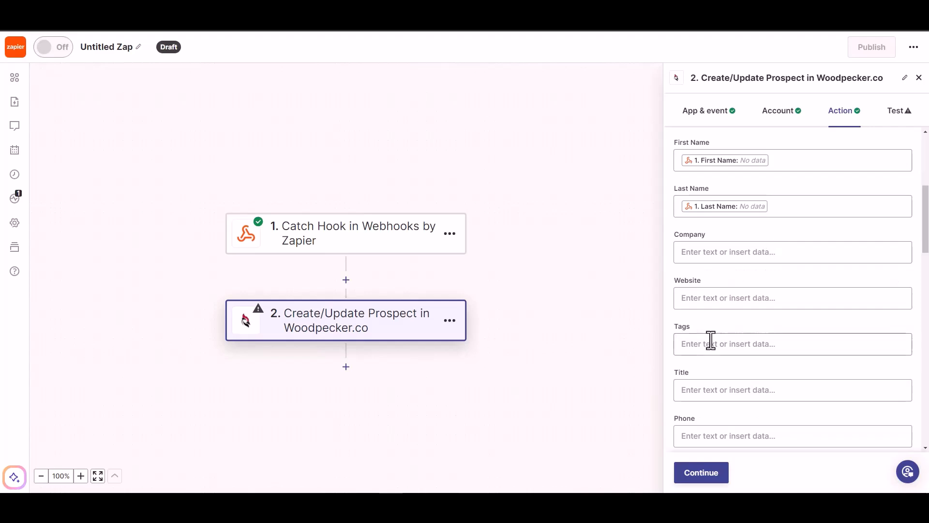
scroll(722, 390, down, 1)
click(727, 388)
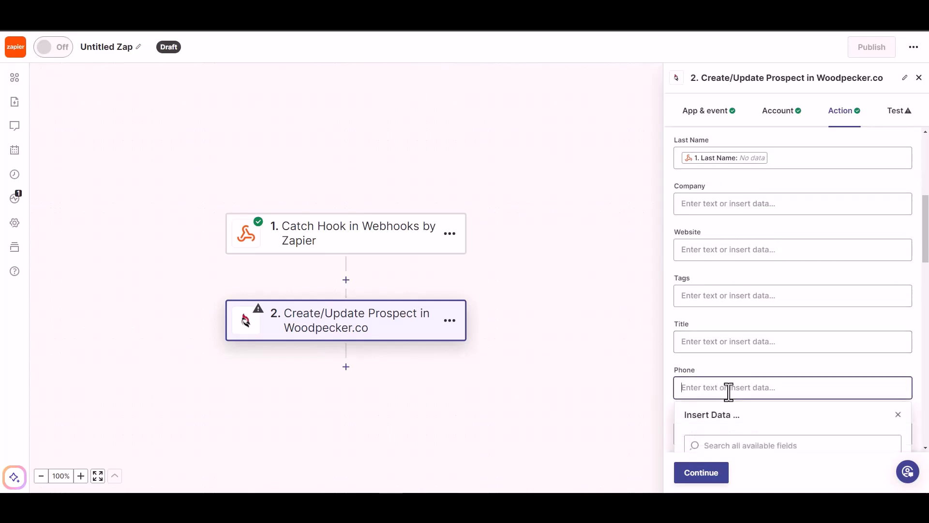
click(721, 418)
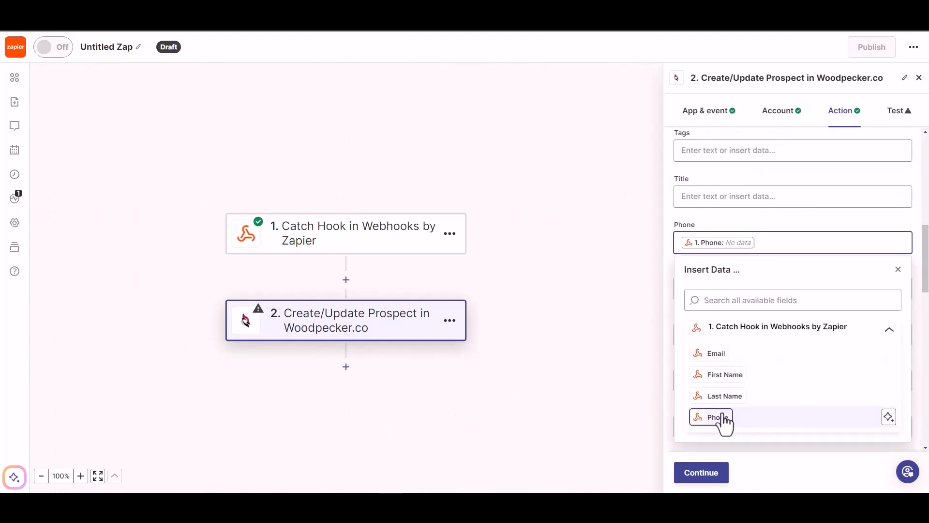
click(760, 215)
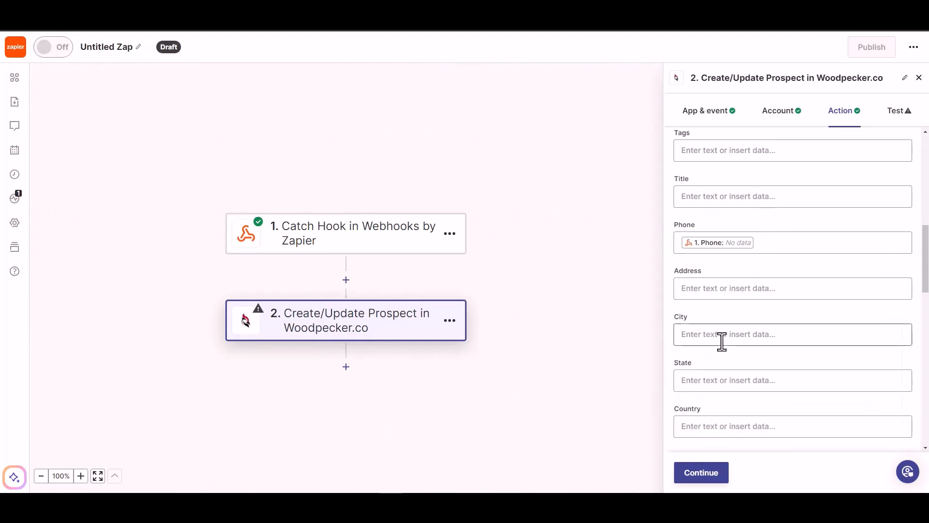
scroll(721, 358, down, 5)
click(700, 473)
- Skip the Woodpecker test, publish the Zap, and rename it 'Bit Integrations'
click(704, 473)
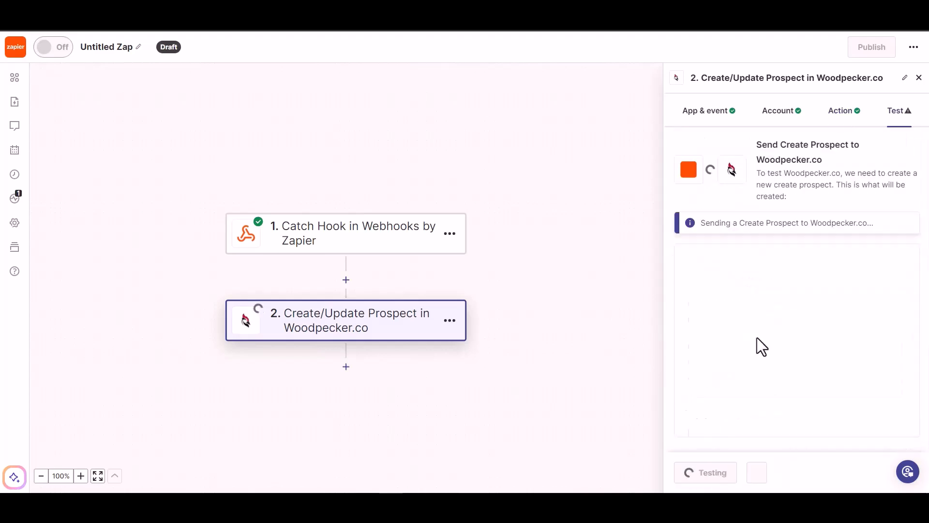
click(755, 472)
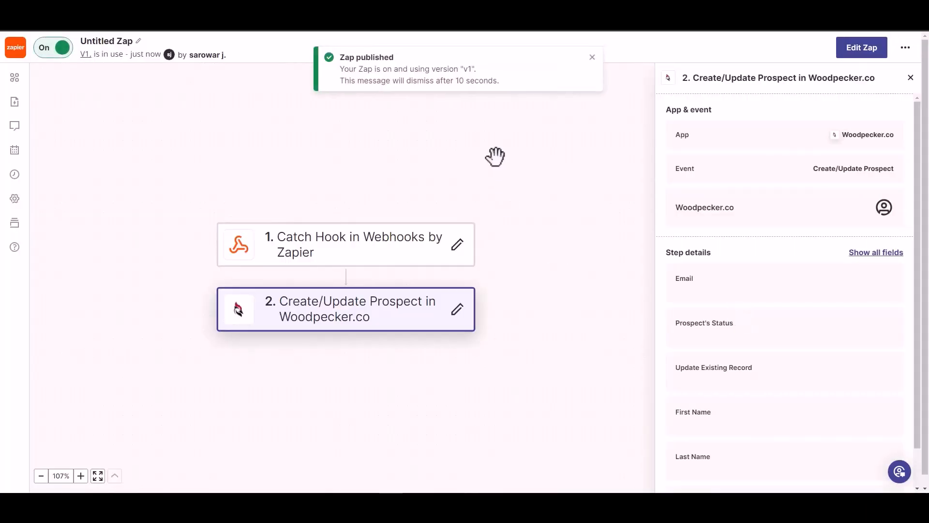
click(114, 41)
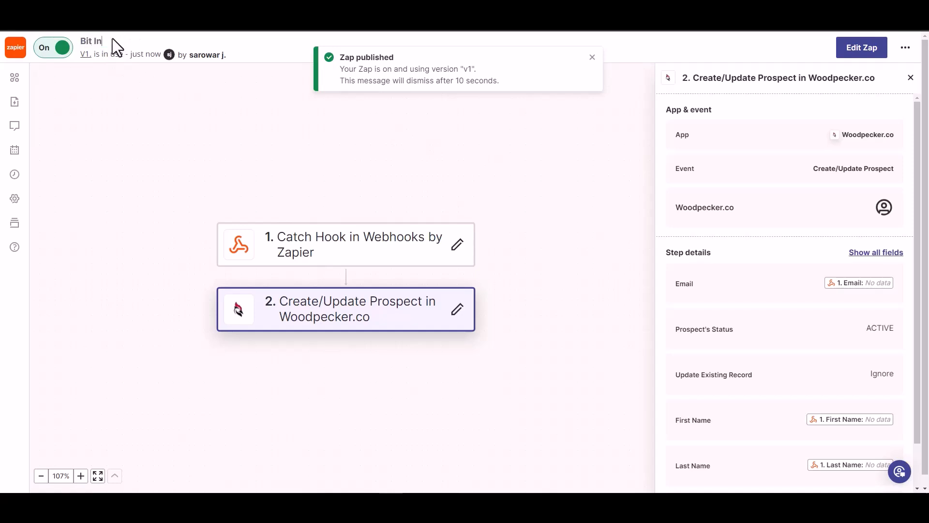
text(Bit Integrations)
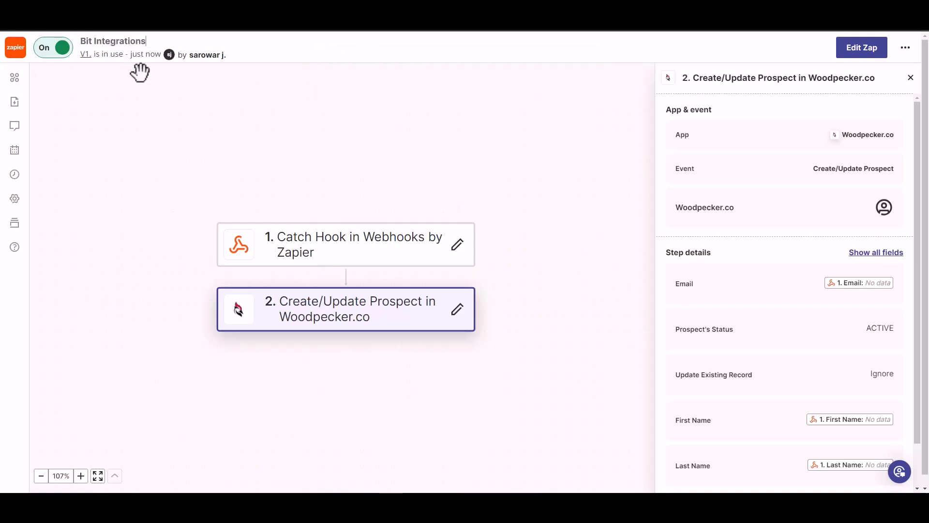
click(166, 93)
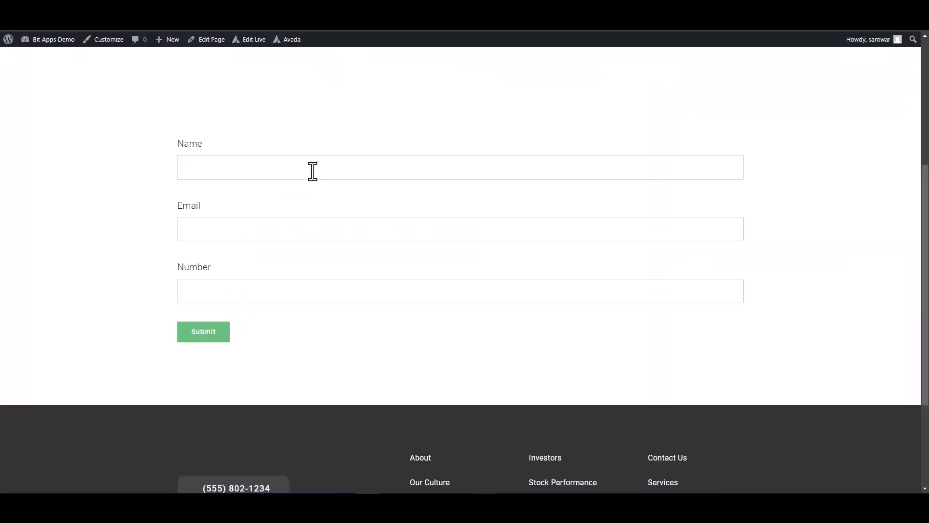
click(312, 168)
- Complete the Name, enter a support e-mail address and number 444555, and submit the form
text(ions)
click(668, 239)
click(658, 286)
text(444555666)
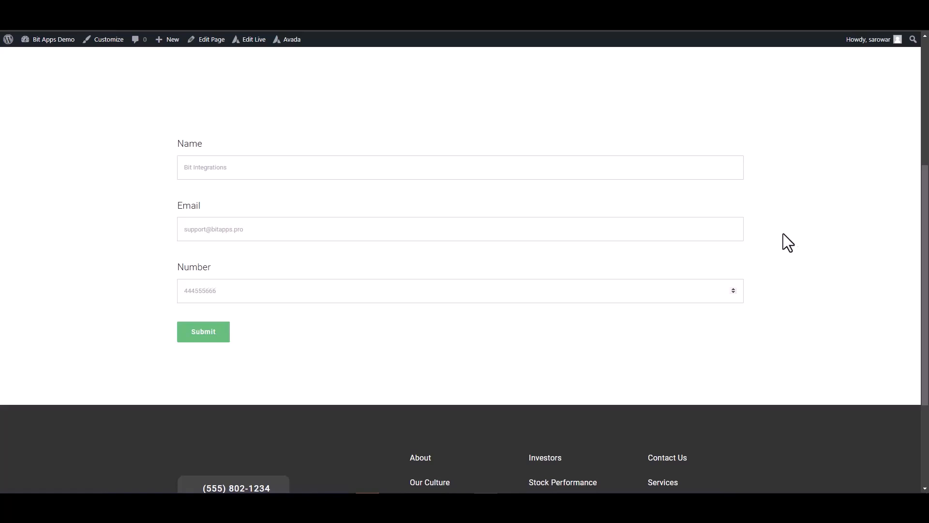
click(210, 333)
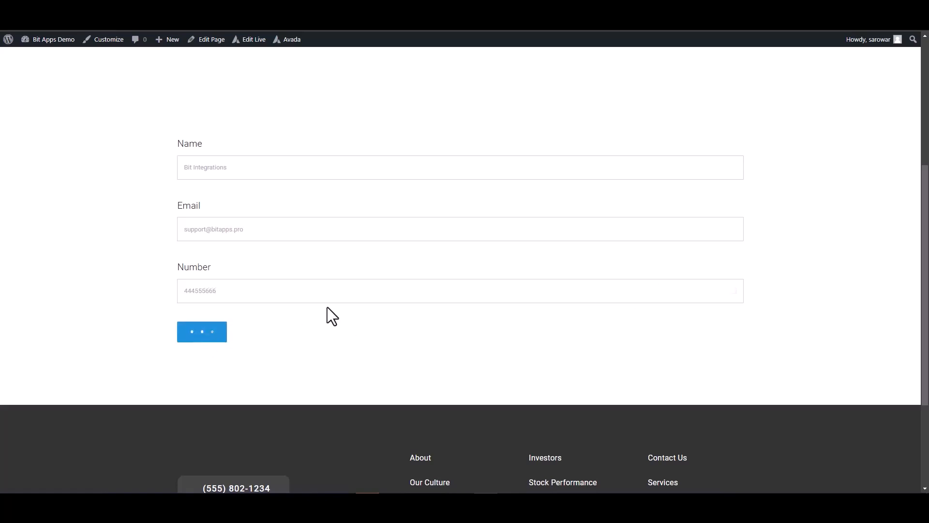
- Check the thank-you confirmation and open the Woodpecker Prospects list
triple_click(523, 372)
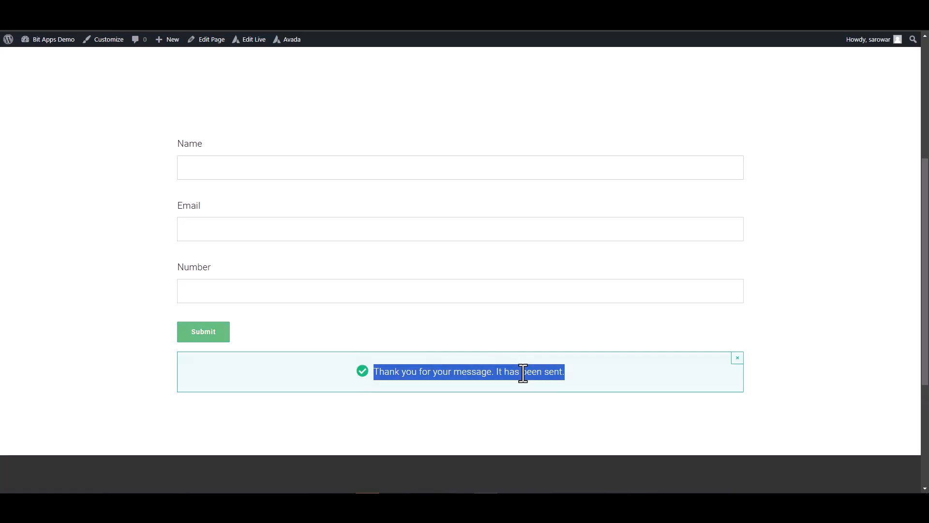
click(793, 352)
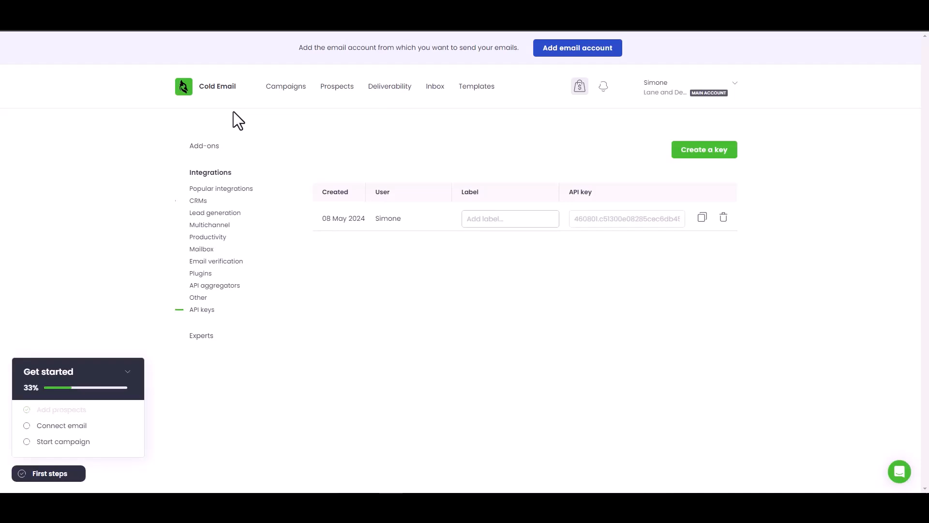
click(342, 89)
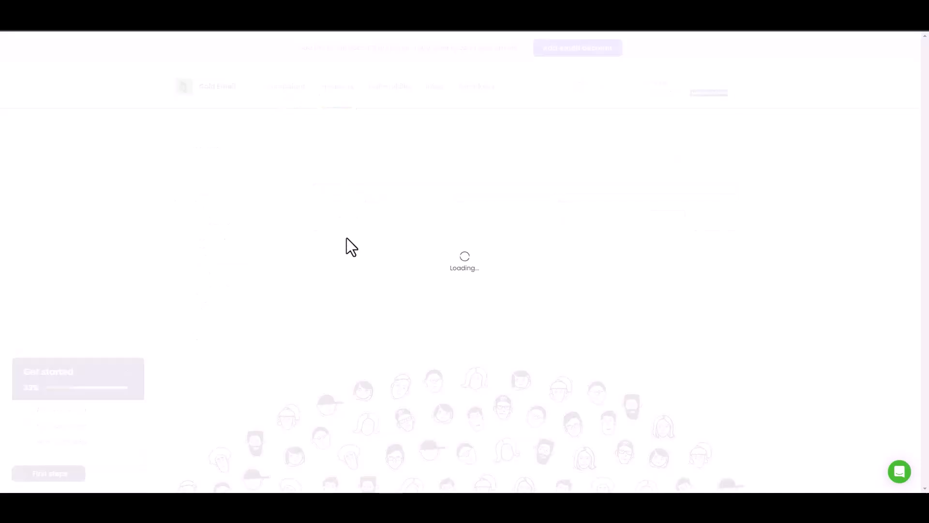